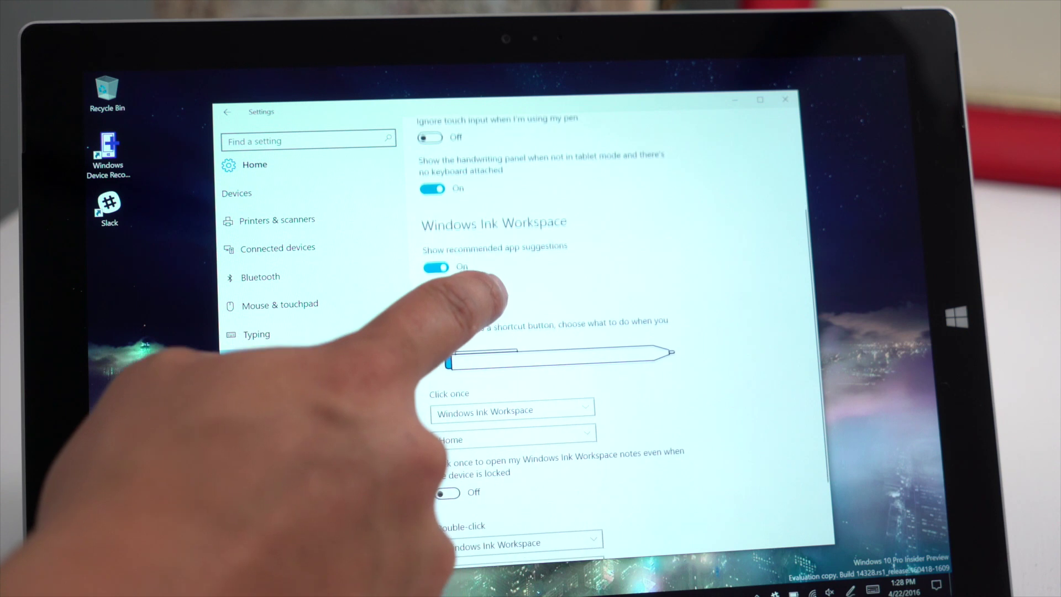
scroll(489, 286, down, 2)
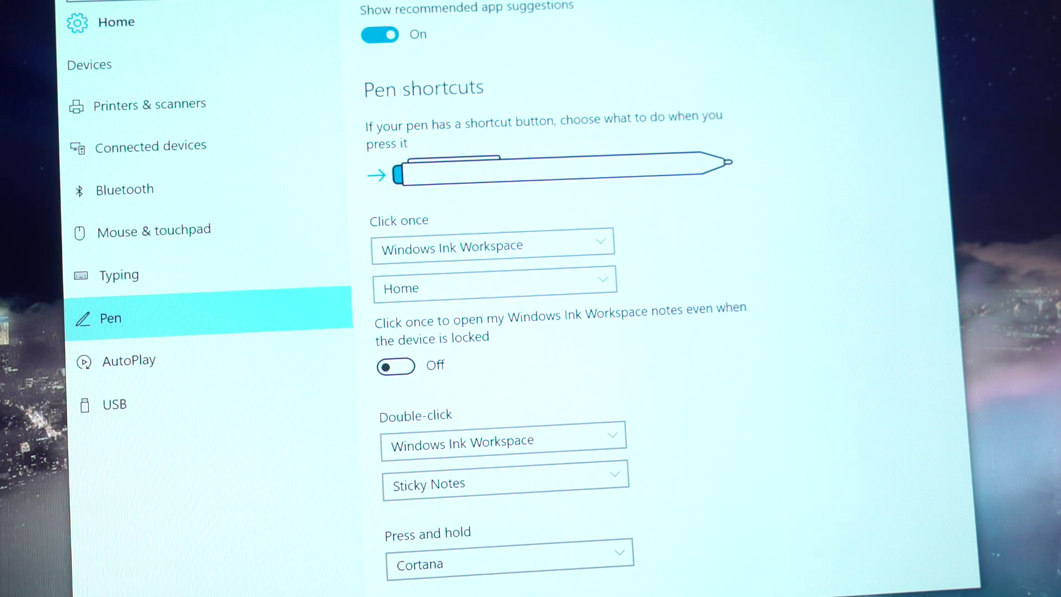
- Set the pen button's single-click shortcut to Windows Ink Workspace Home
click(453, 281)
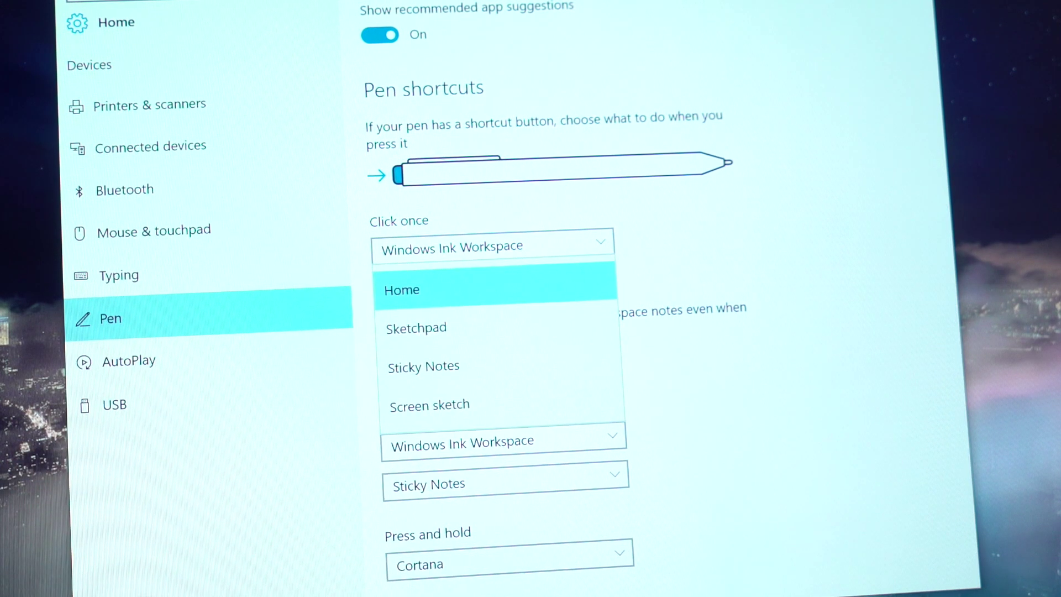
click(415, 287)
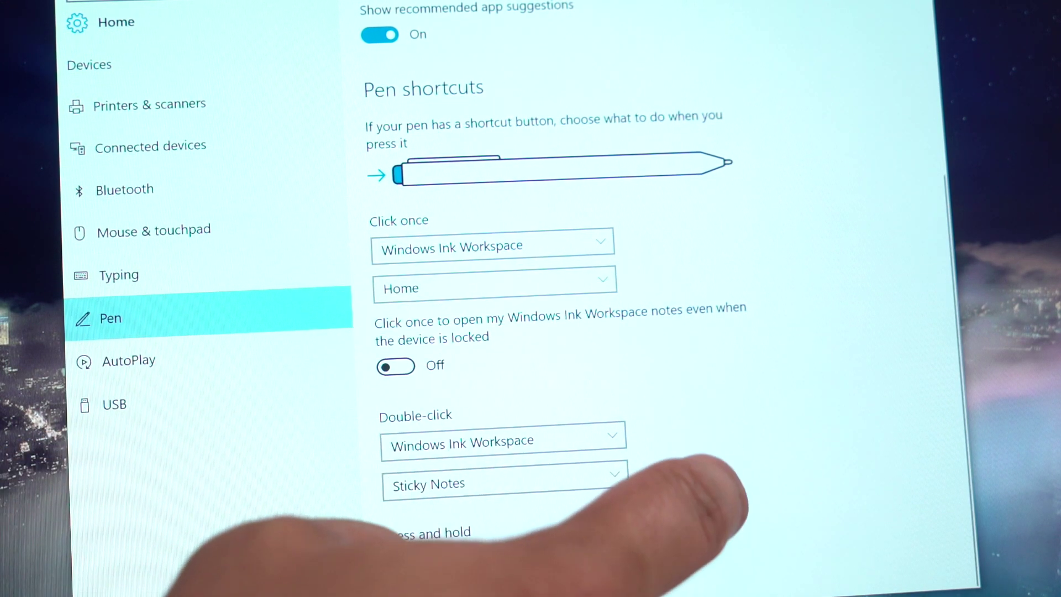
scroll(700, 398, down, 1)
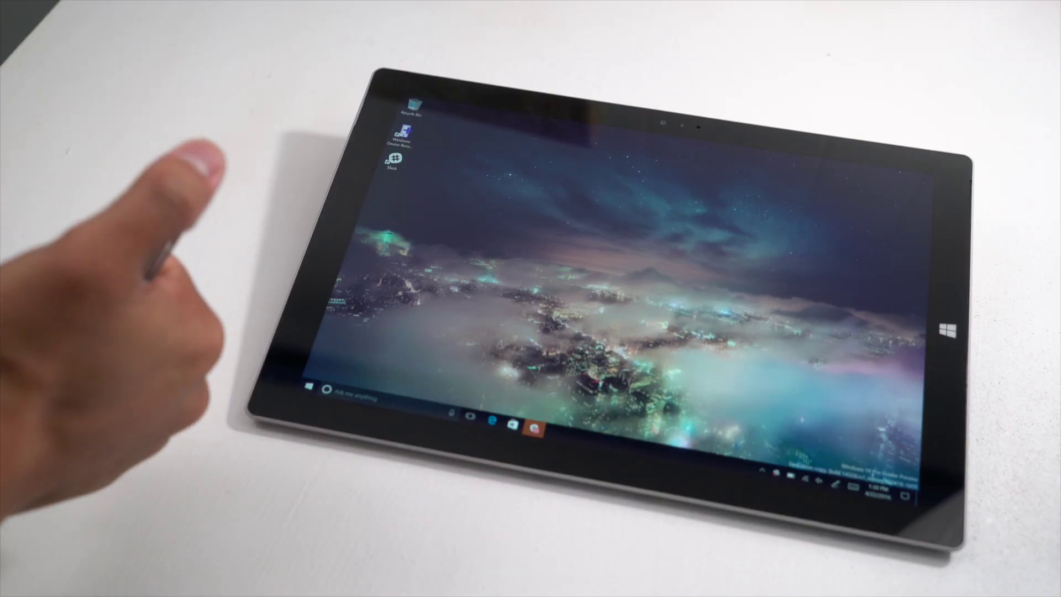
- Open Sticky Notes and add a new blank note, stretched taller
key(super+w)
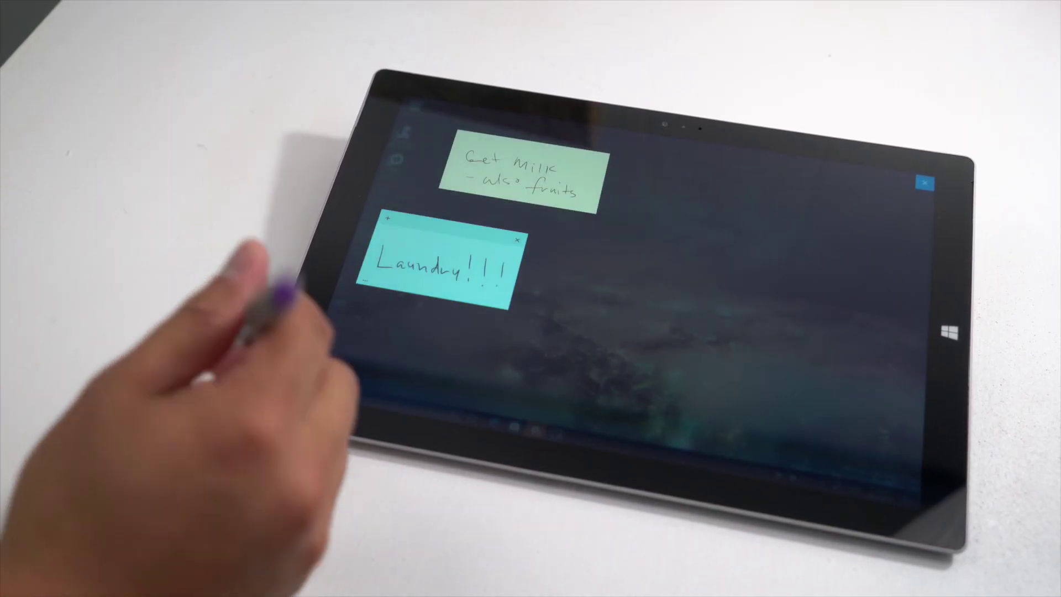
click(387, 217)
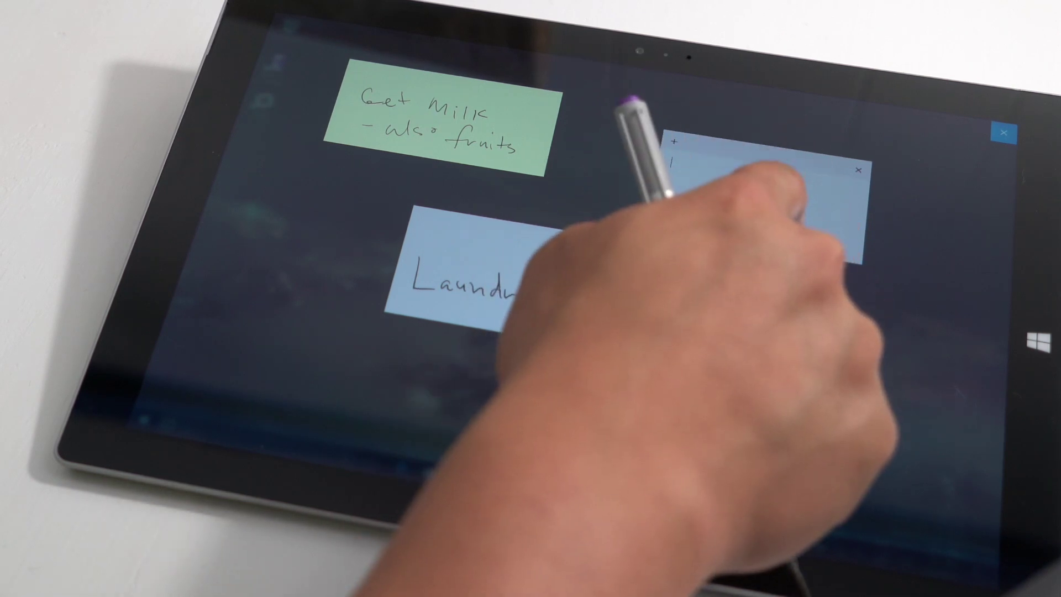
drag(829, 282, 837, 366)
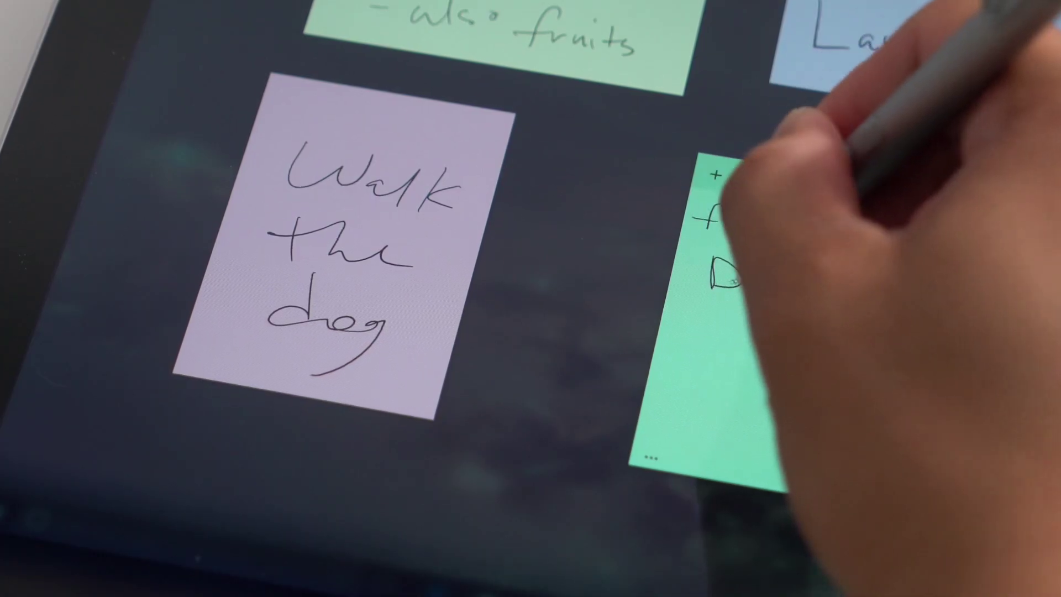
- Handwrite 'flight DL987' on the new note
drag(768, 212, 775, 249)
mouse_move(796, 199)
mouse_down()
mouse_move(809, 228)
mouse_move(829, 228)
mouse_up()
drag(787, 270, 792, 290)
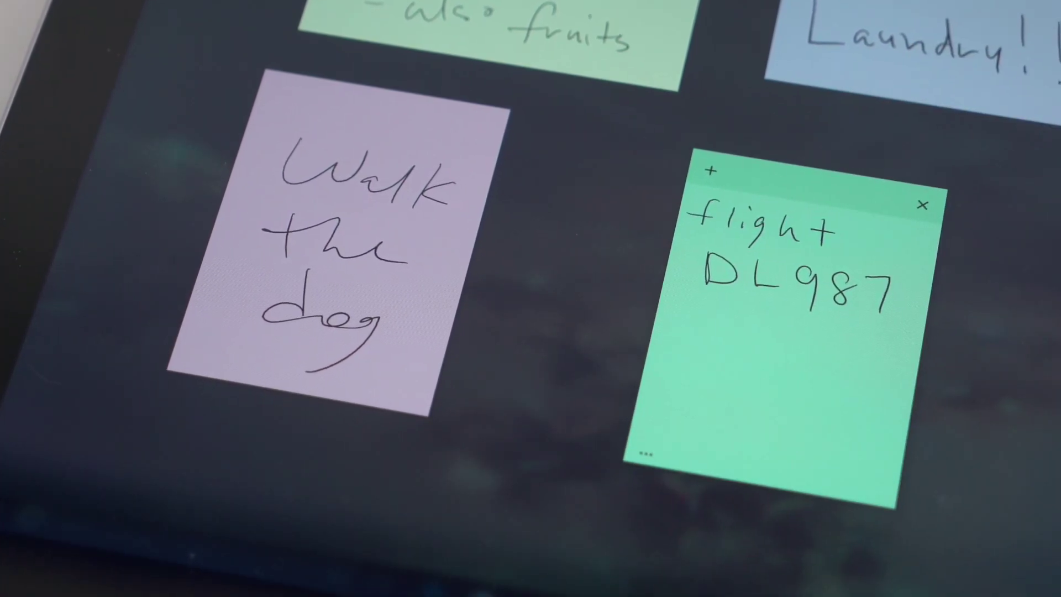